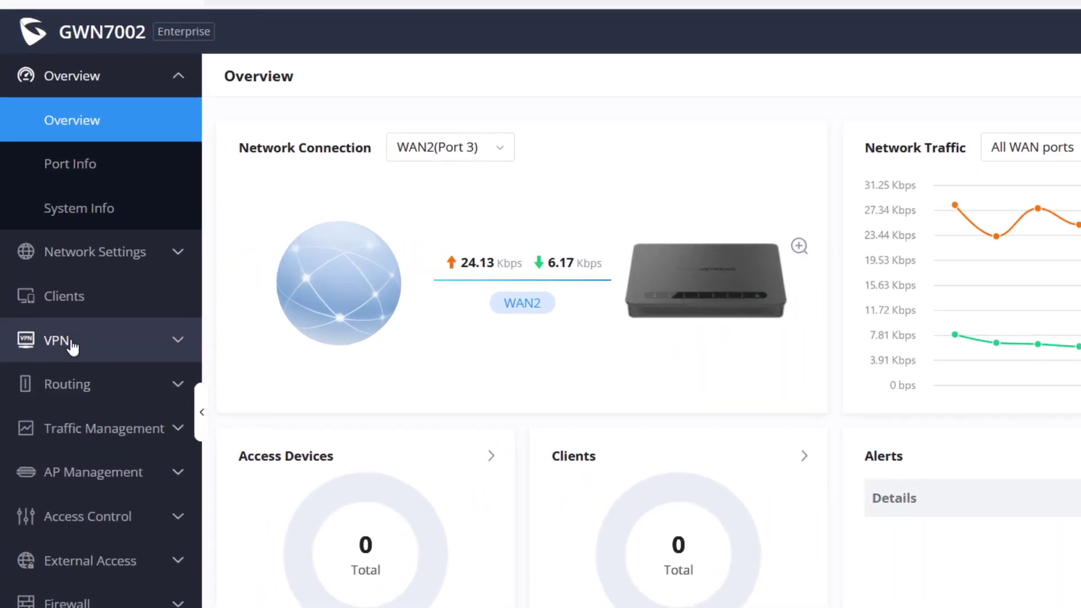
Step: Start a new Client-to-Site entry on the VPN > IPSec page
left_click(51, 293)
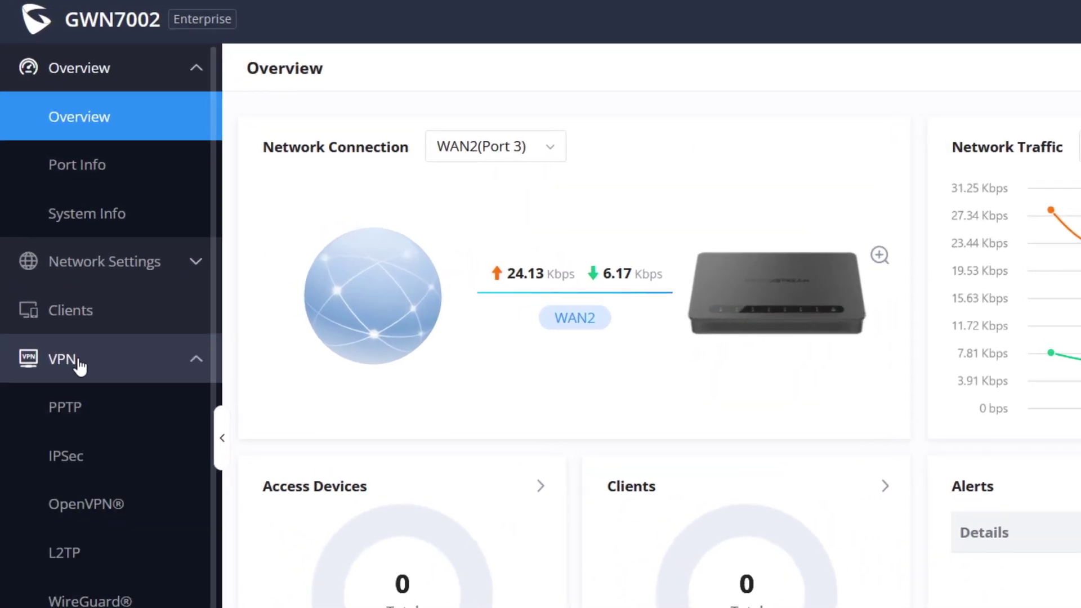
left_click(78, 456)
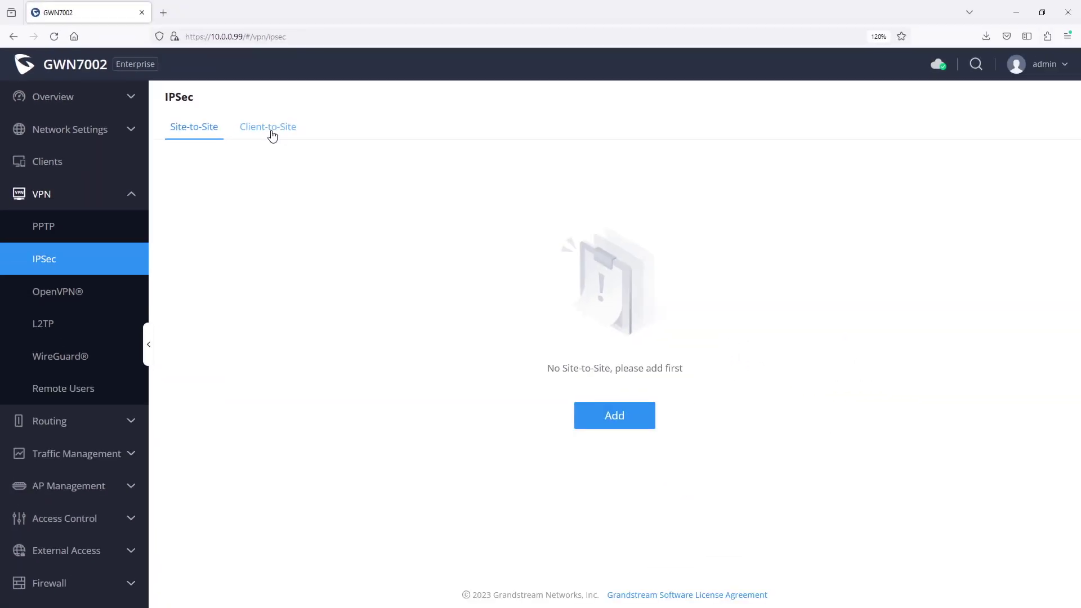
left_click(273, 129)
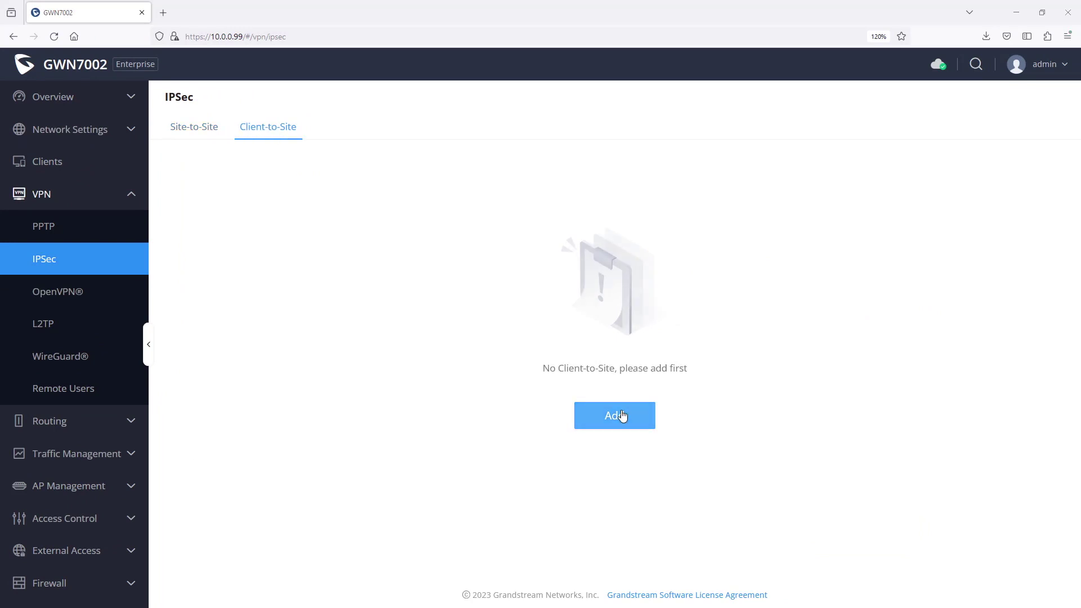
left_click(622, 415)
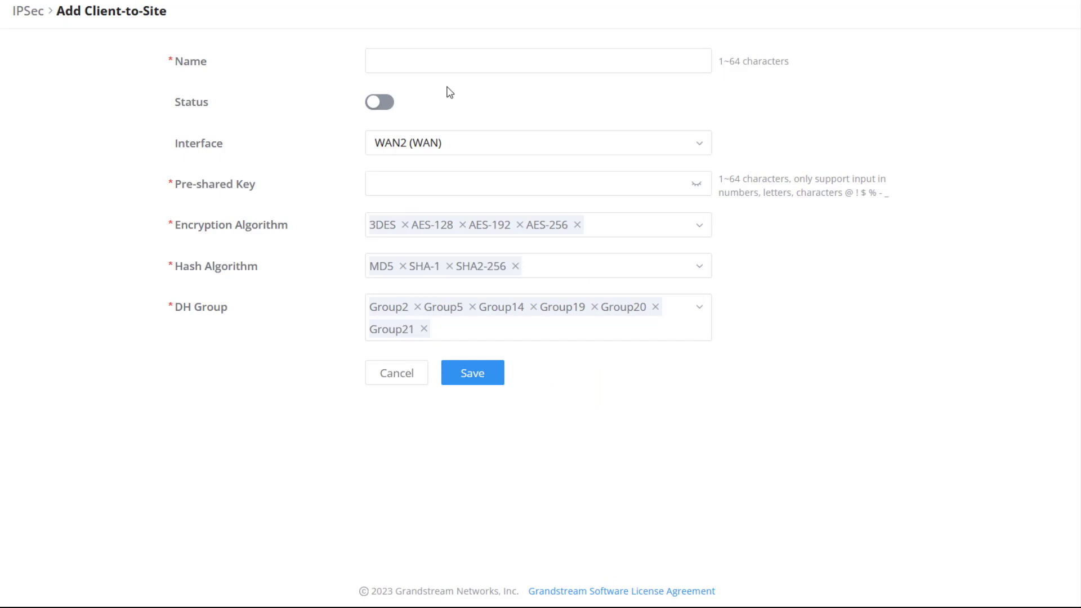
Step: Name the entry remoteWorkers, enable it, choose WAN2 (WAN) and enter the pre-shared key
left_click(455, 64)
type("rem")
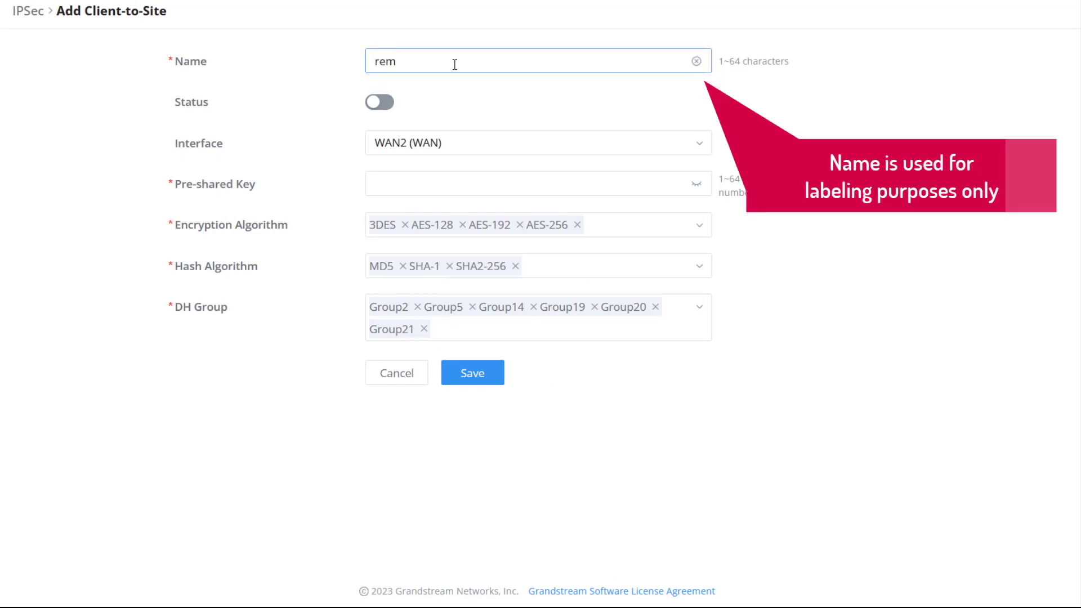
type("oteWorkers")
left_click(382, 104)
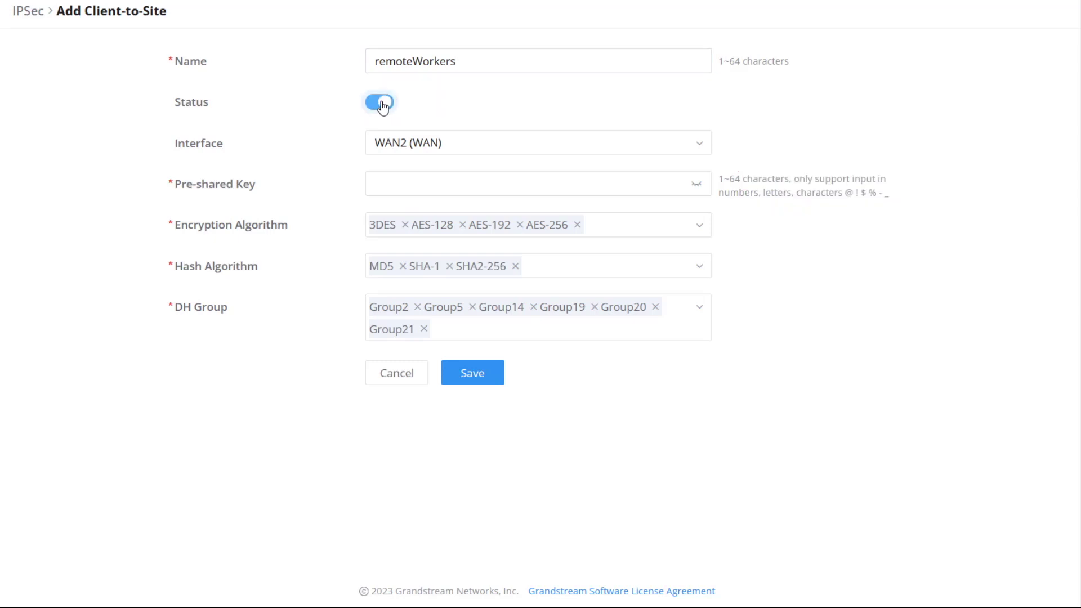
left_click(514, 146)
left_click(419, 175)
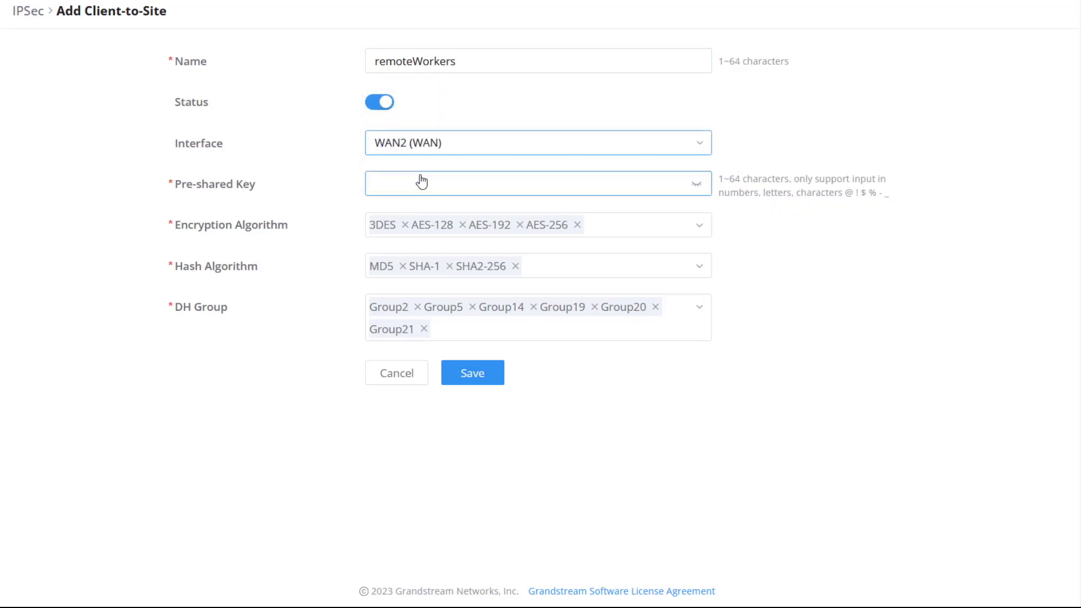
left_click(452, 187)
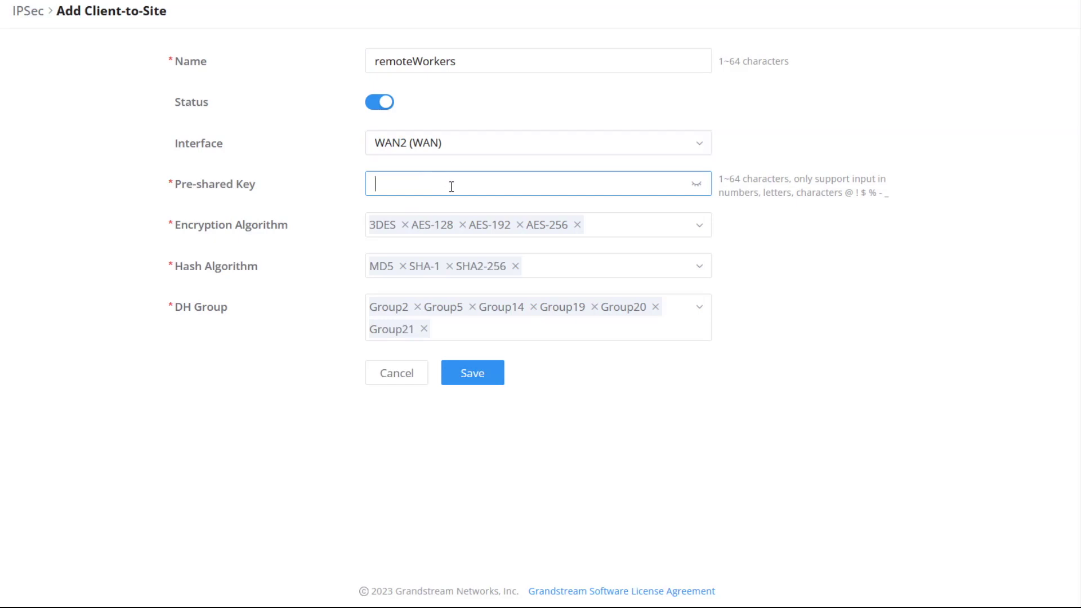
type("•••••••")
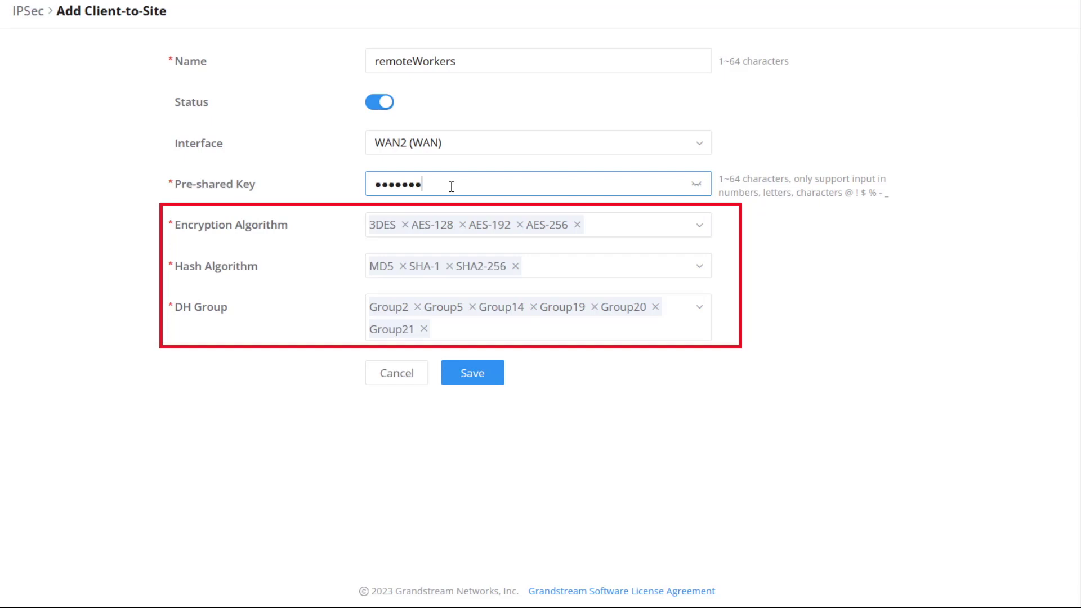
Step: Remove 3DES from the encryption algorithms and save the remoteWorkers entry
left_click(699, 225)
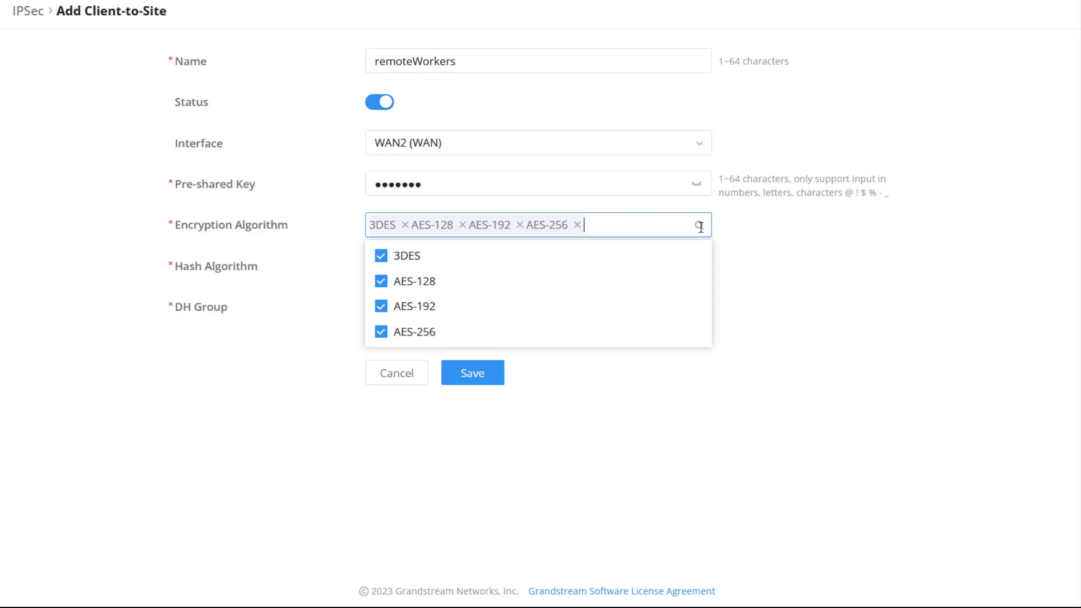
left_click(381, 255)
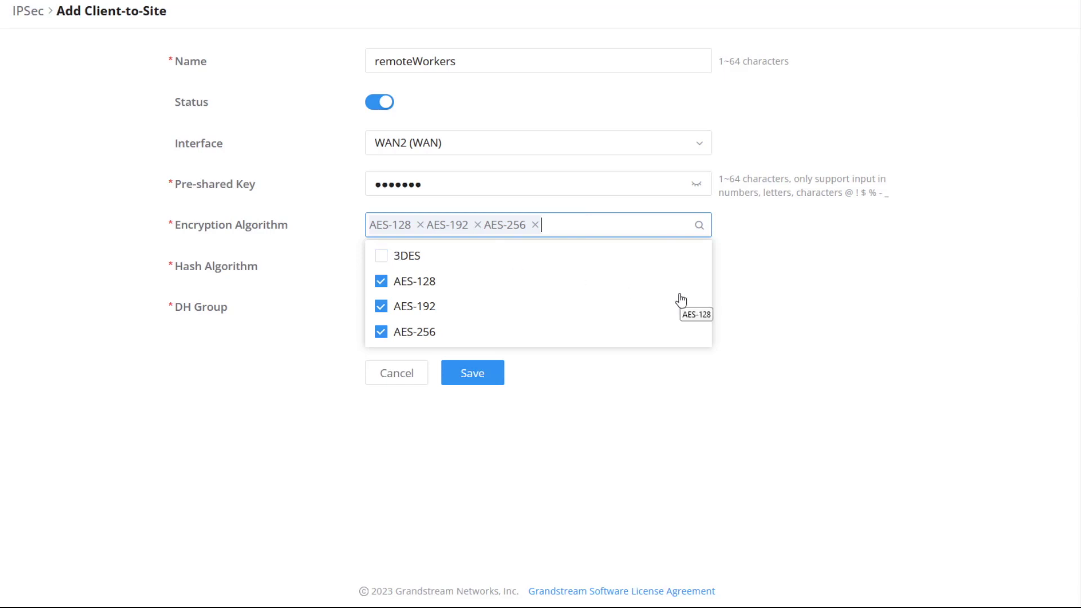
left_click(811, 300)
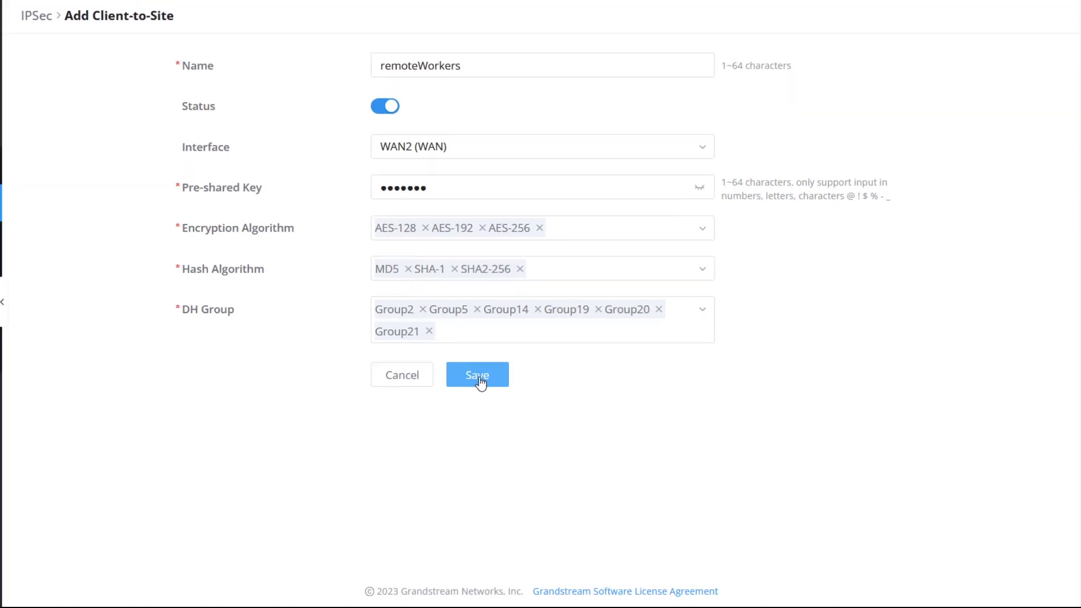
left_click(472, 374)
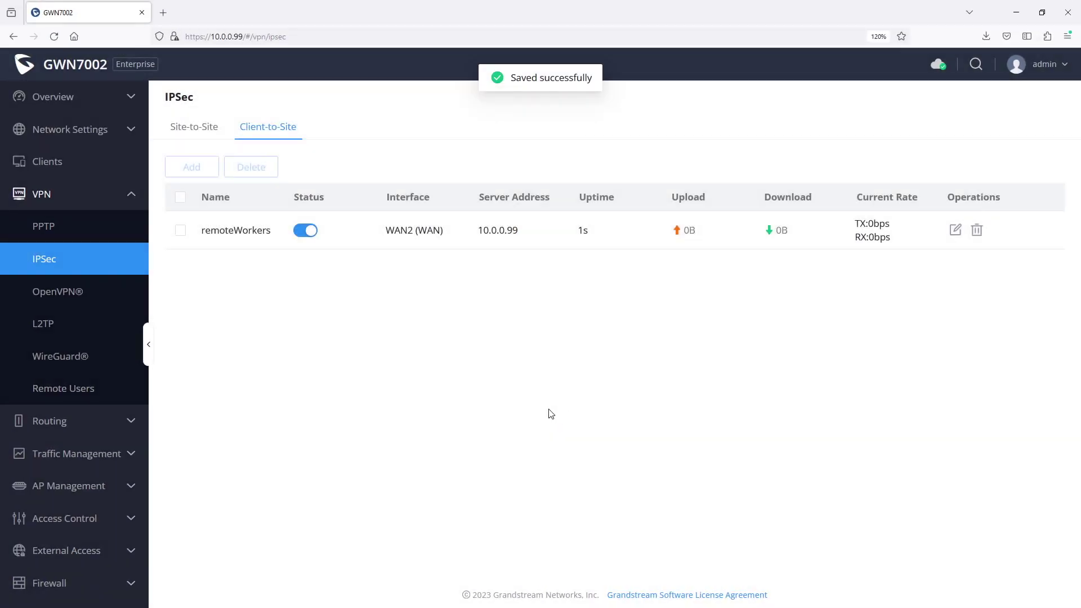
Step: Add an enabled remote user 'remoreworkers' on IPsec server remoteWorkers with IKEv2 dial-in
left_click(68, 388)
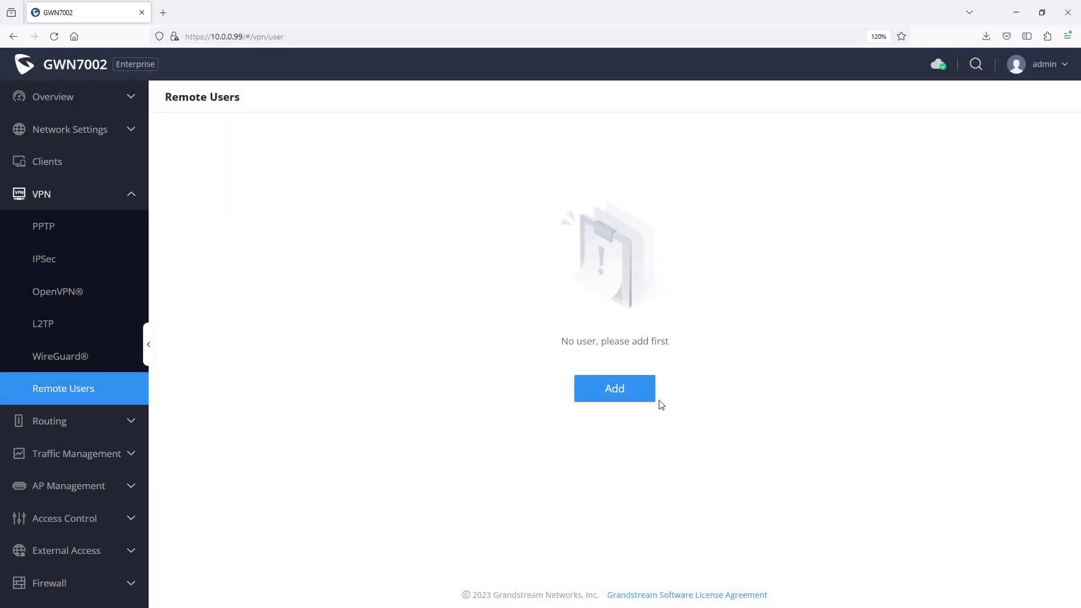
left_click(614, 389)
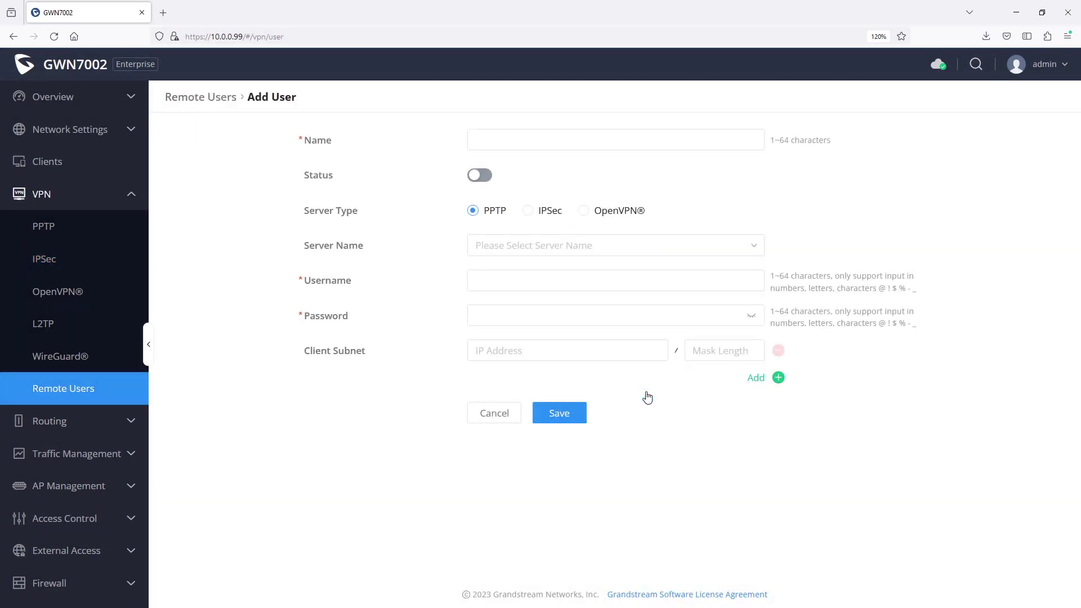
left_click(534, 144)
type("remoreworkers")
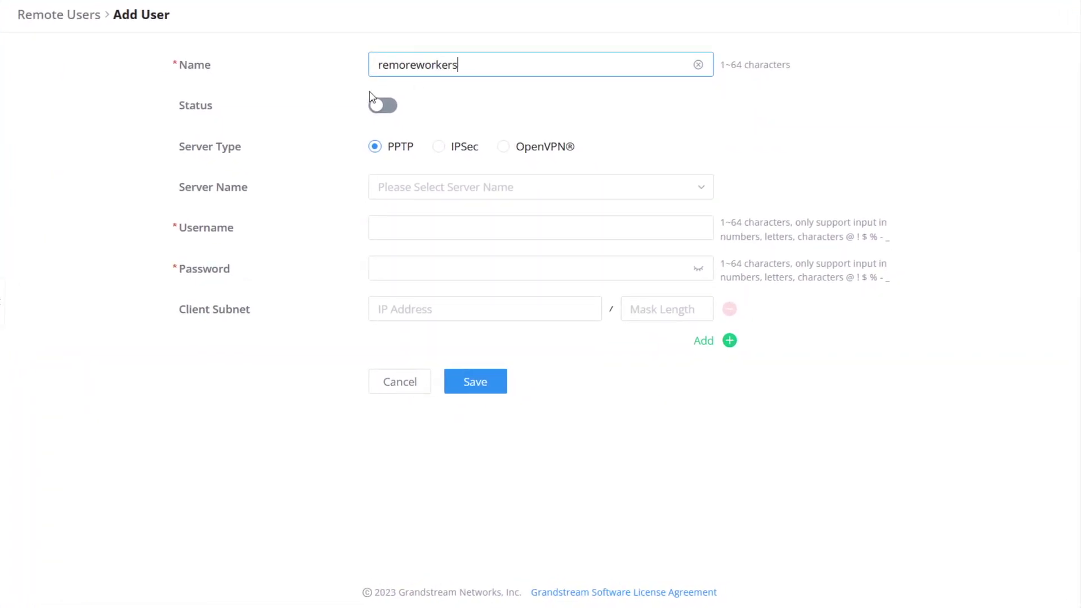
left_click(383, 105)
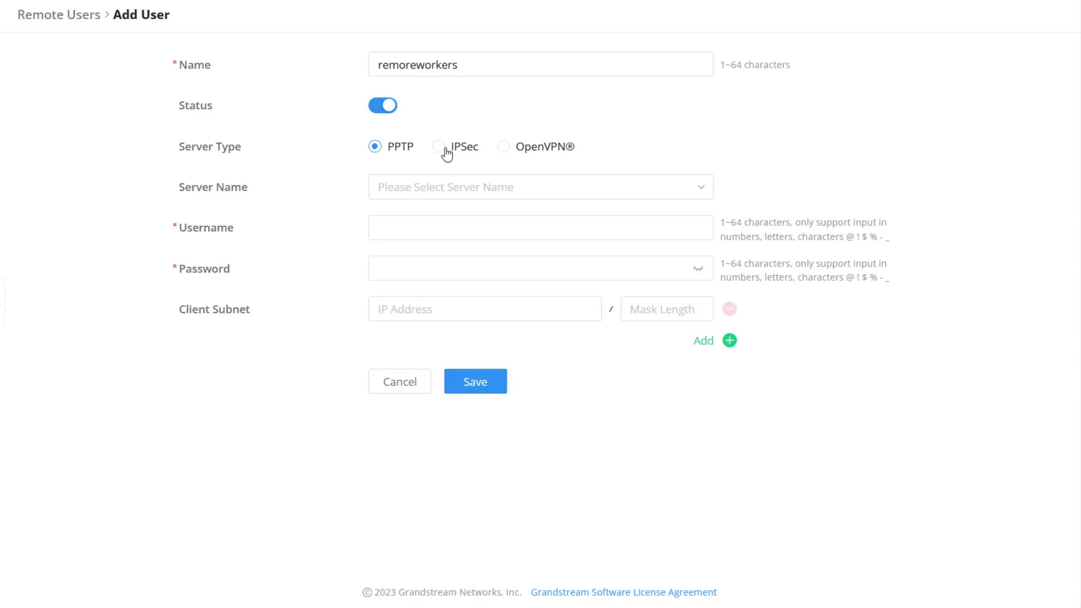
left_click(447, 153)
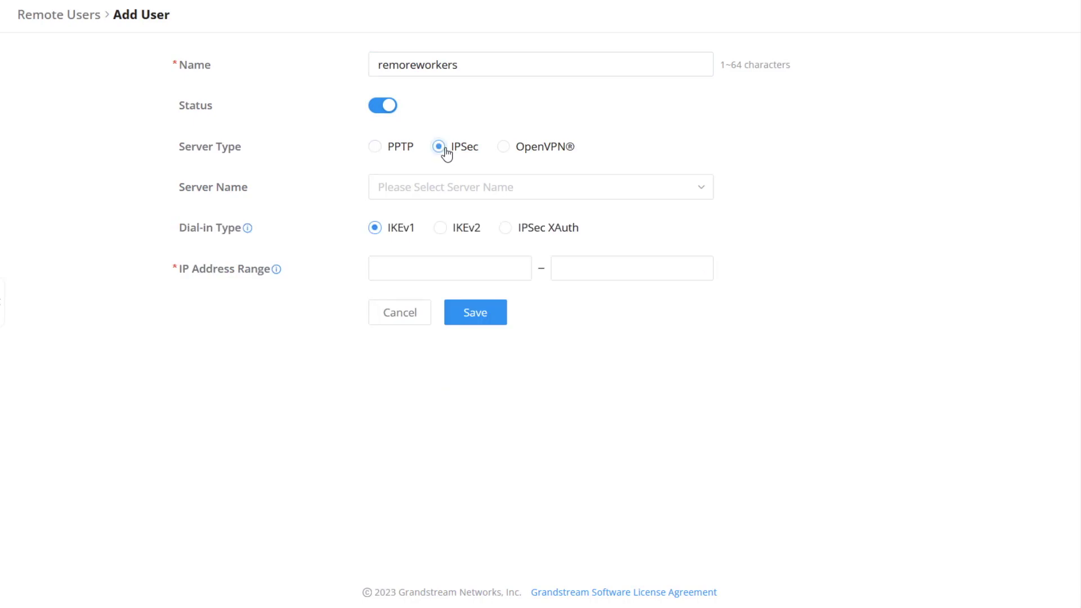
left_click(478, 183)
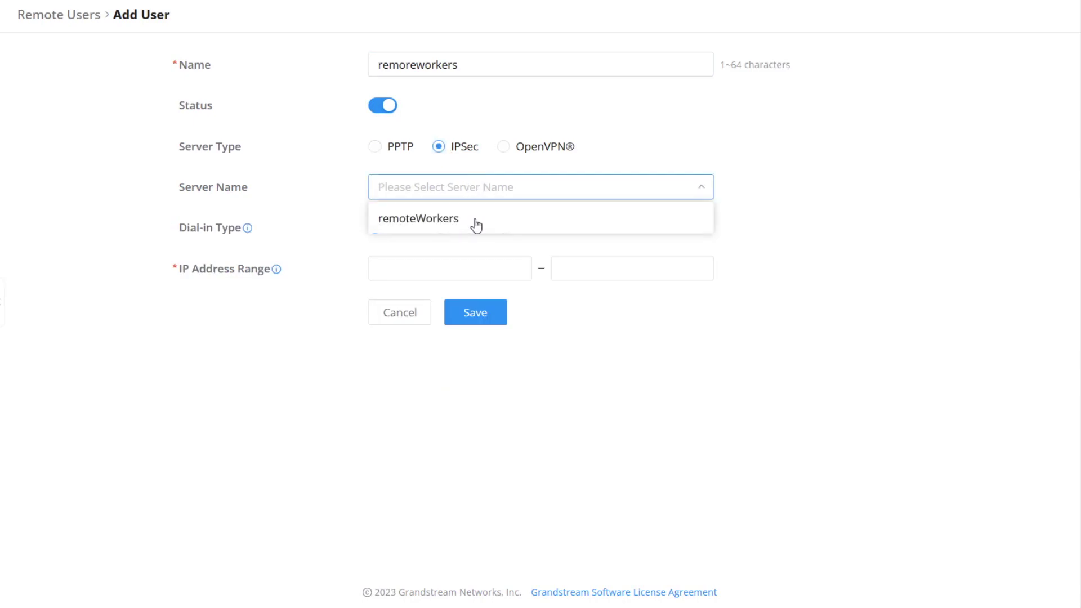
left_click(477, 225)
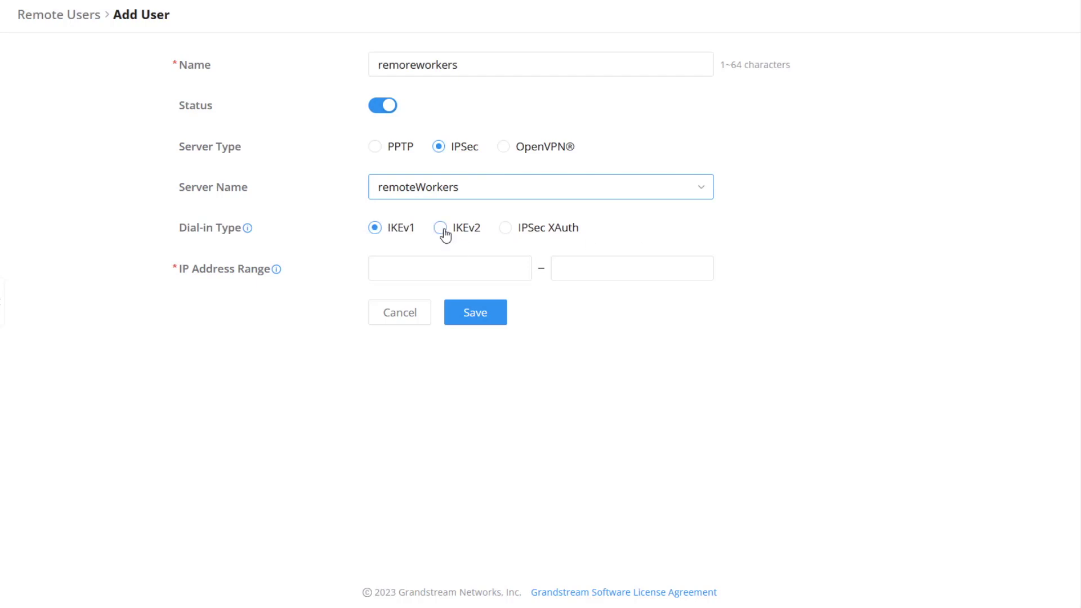
left_click(445, 234)
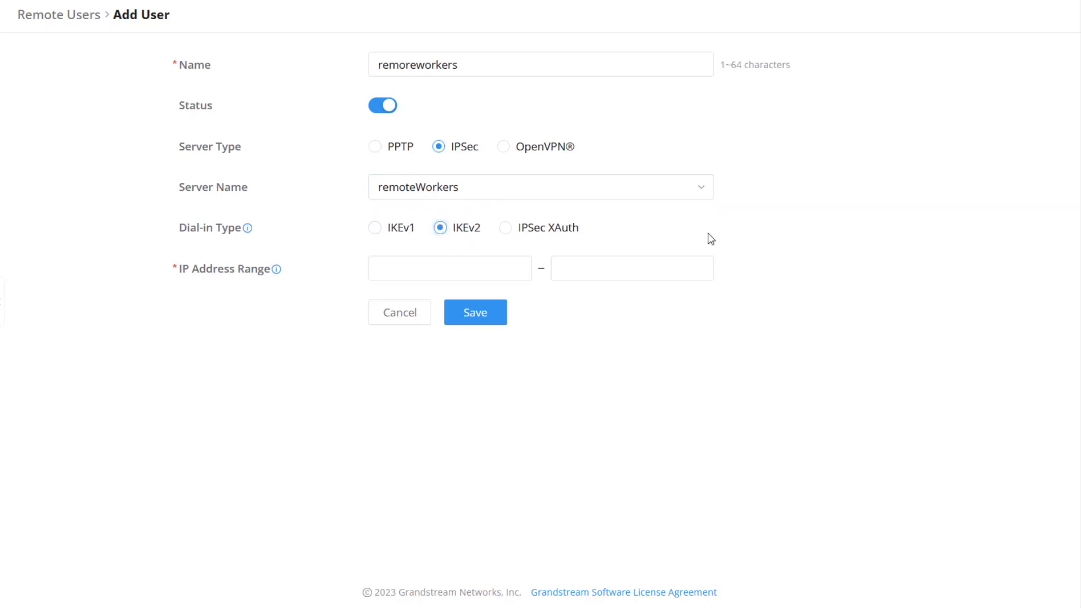
Step: Set the user's address range to 10.10.10.100–10.10.10.200 and save the remote user
left_click(478, 268)
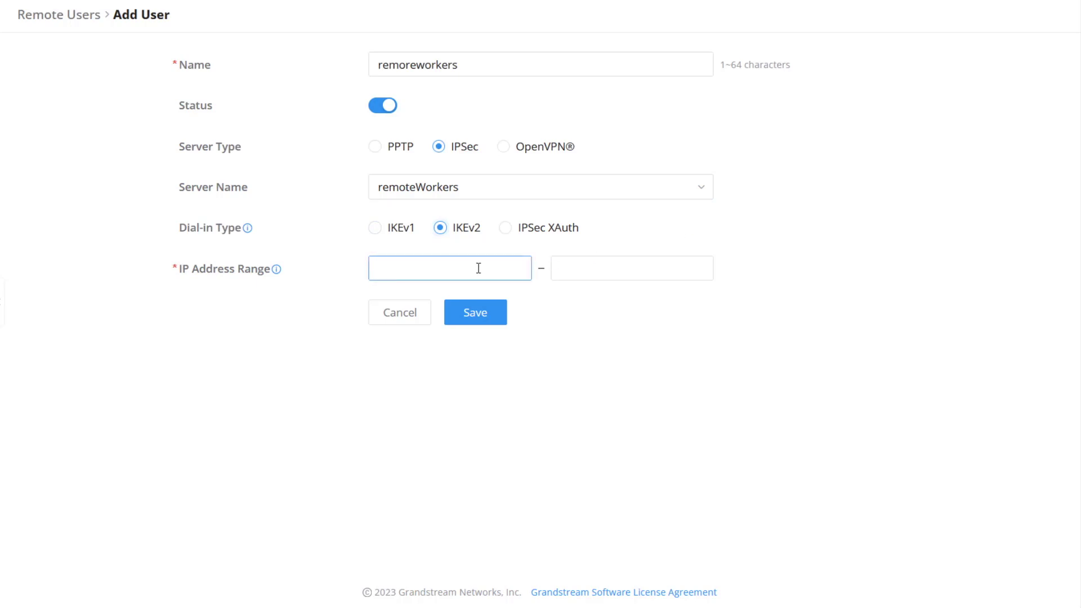
left_click(833, 246)
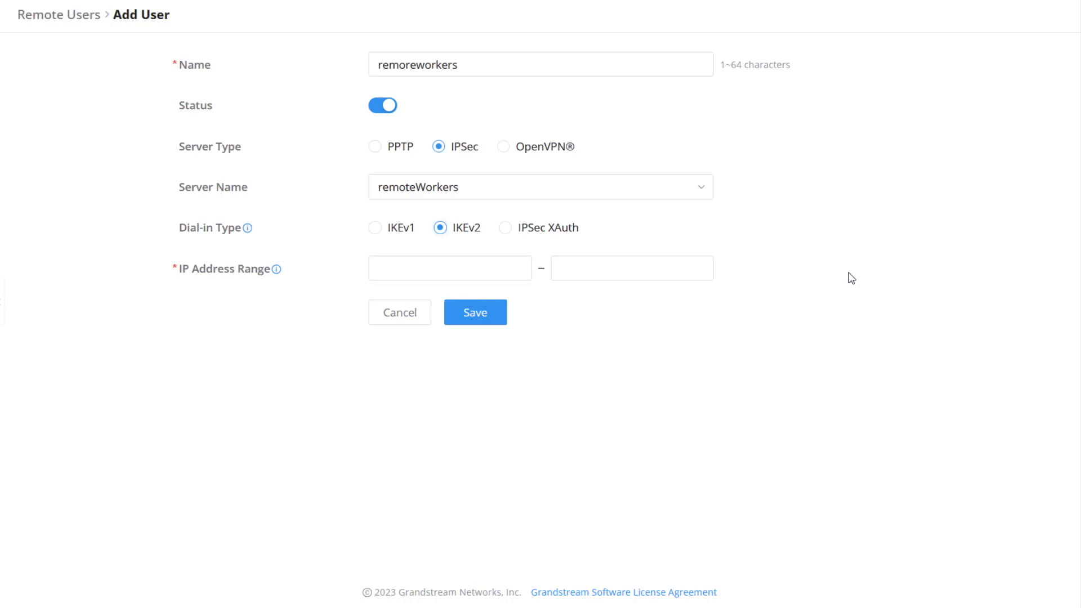
left_click(495, 270)
type("1")
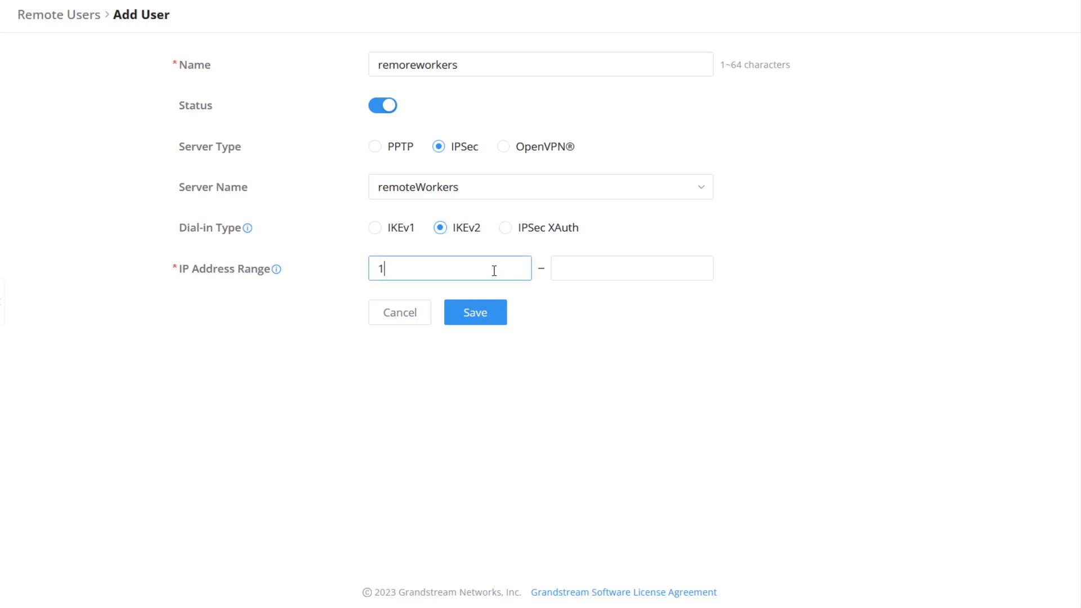
type("0.10.10.100")
left_click(569, 268)
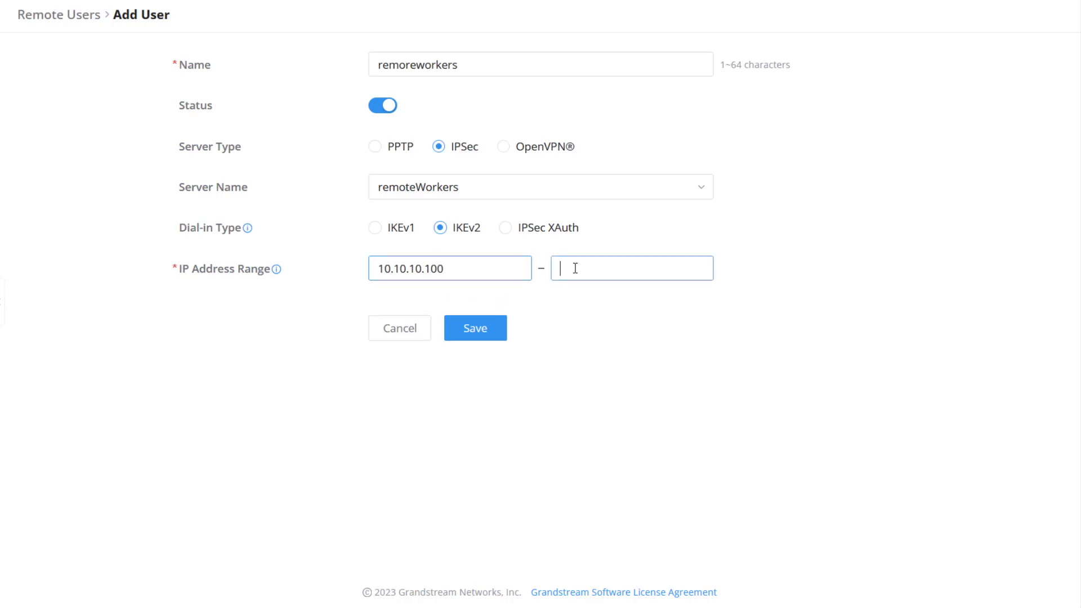
type("10.10.10.200")
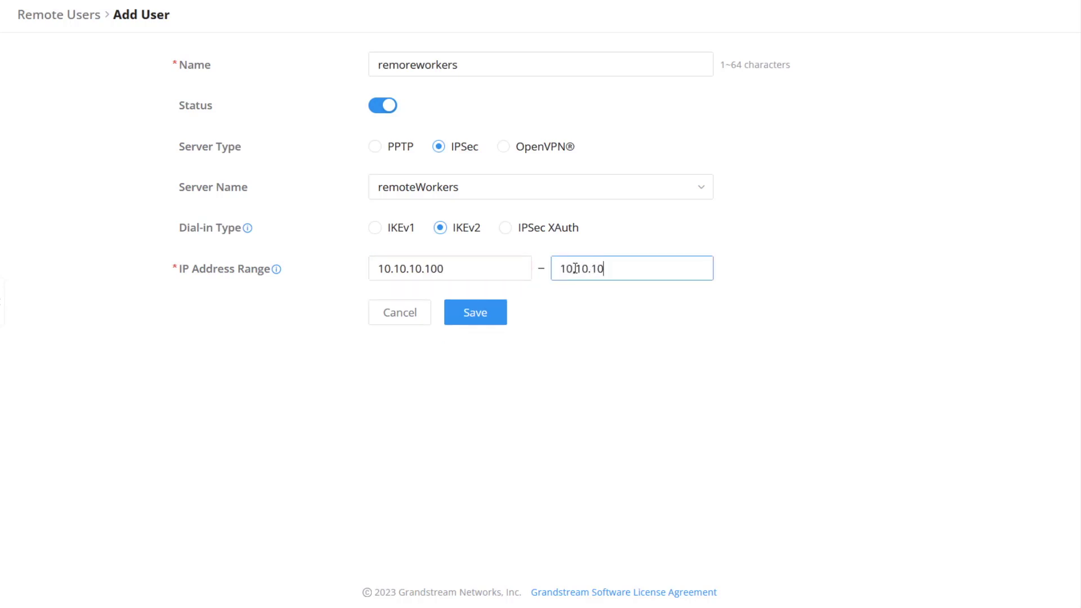
left_click(590, 437)
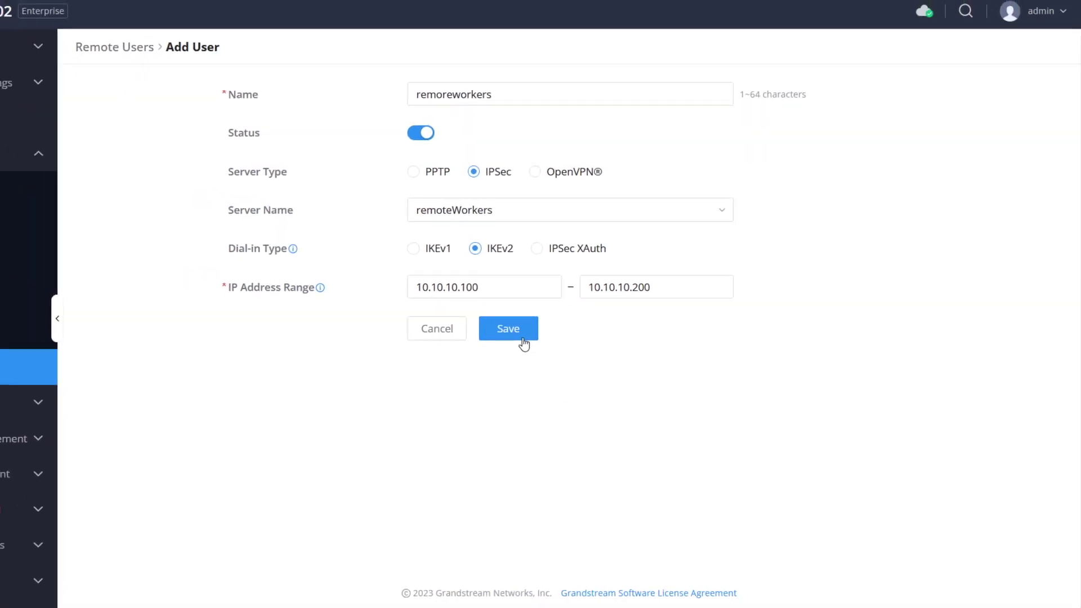
left_click(523, 341)
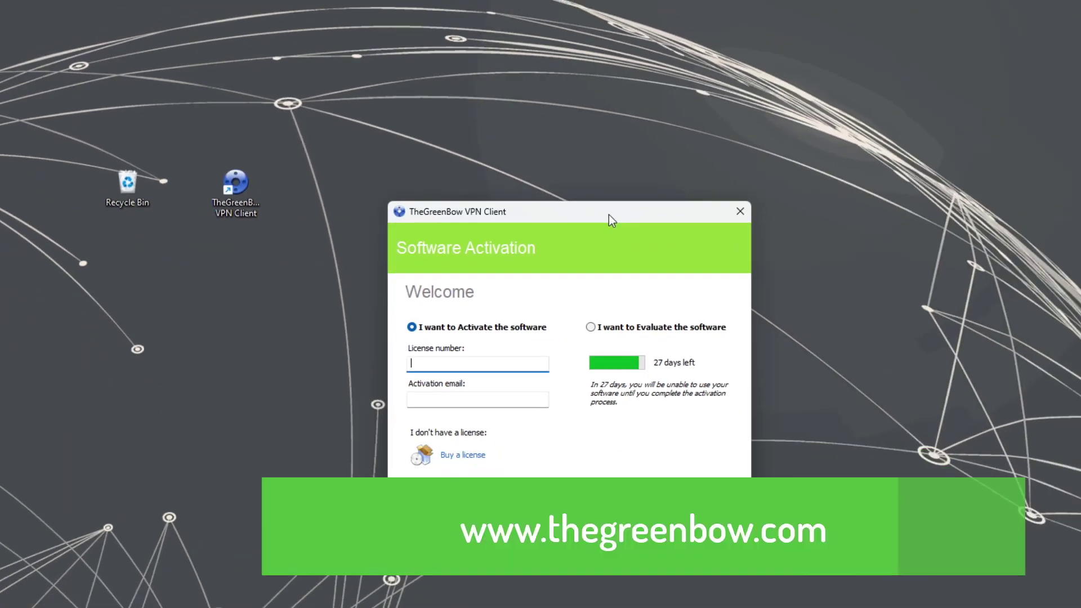
Step: Choose to evaluate TheGreenBow instead of activating, reaching the main configuration window
left_click(589, 327)
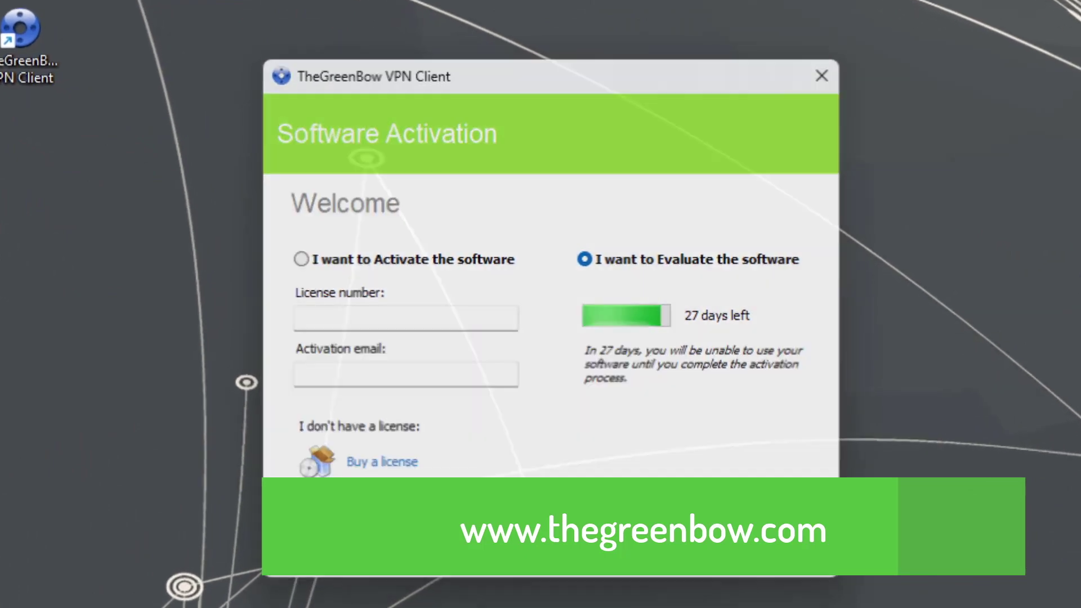
left_click(602, 549)
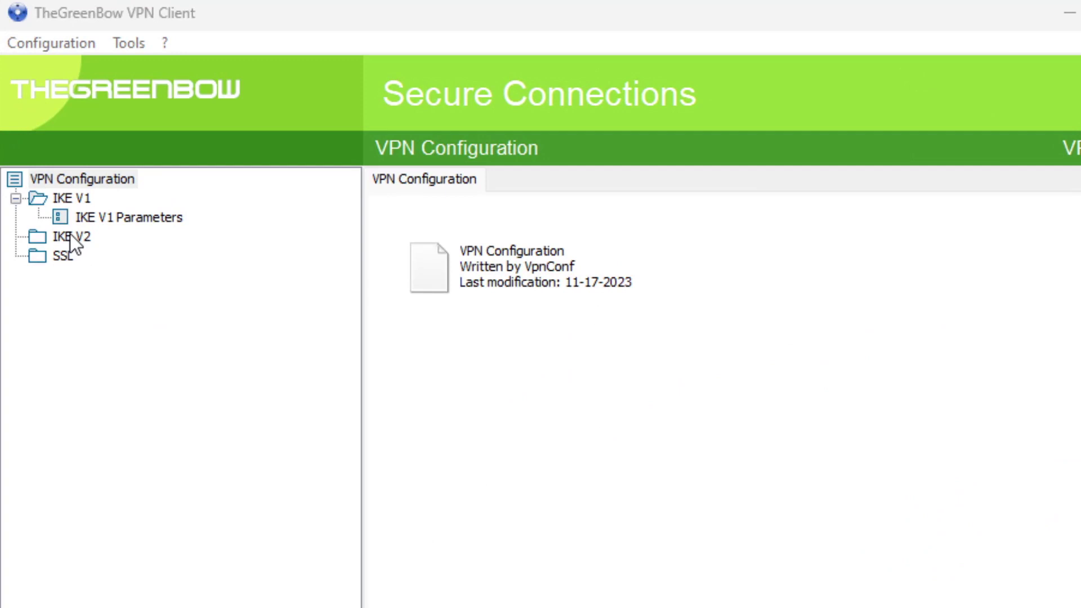
Step: Create an IKEv2 tunnel to gateway 10.0.0.99 with the preshared key via the wizard
left_click(70, 236)
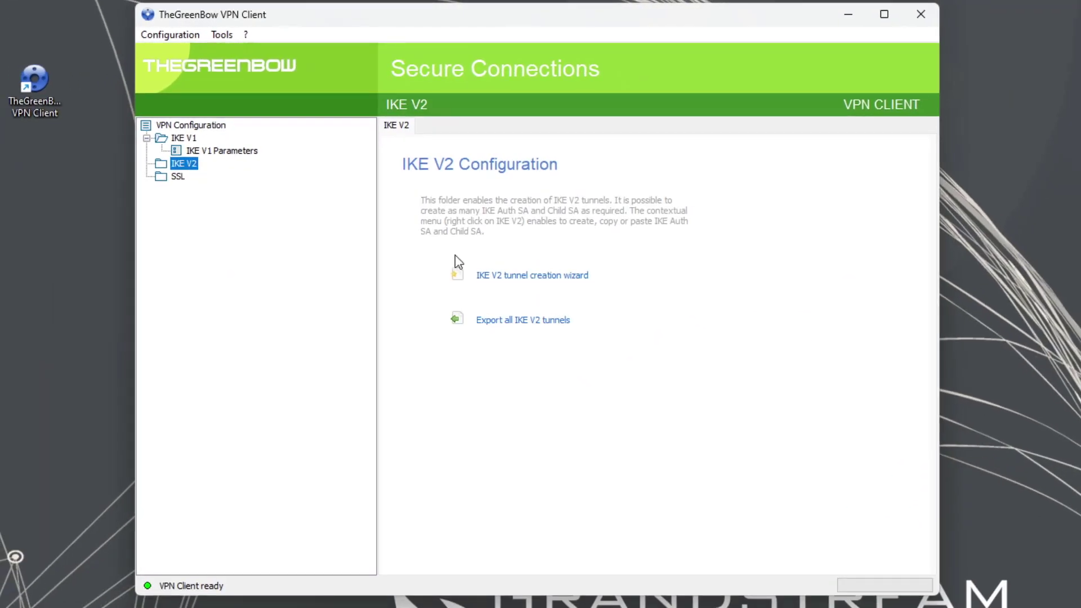
left_click(561, 275)
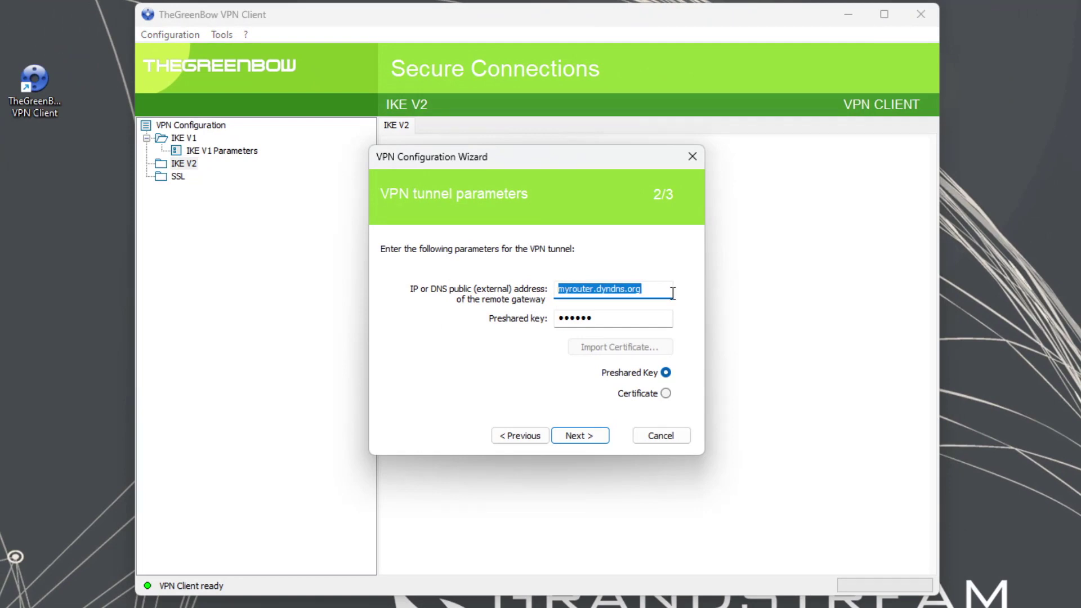
type("10.0.0.99")
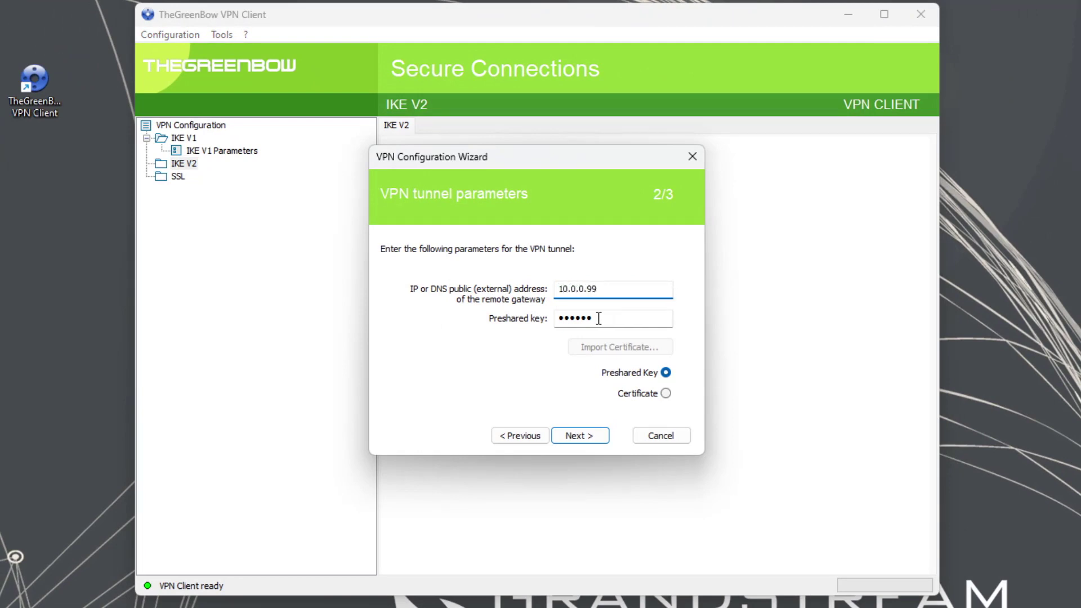
double_click(665, 317)
type("12")
left_click(589, 442)
left_click(589, 441)
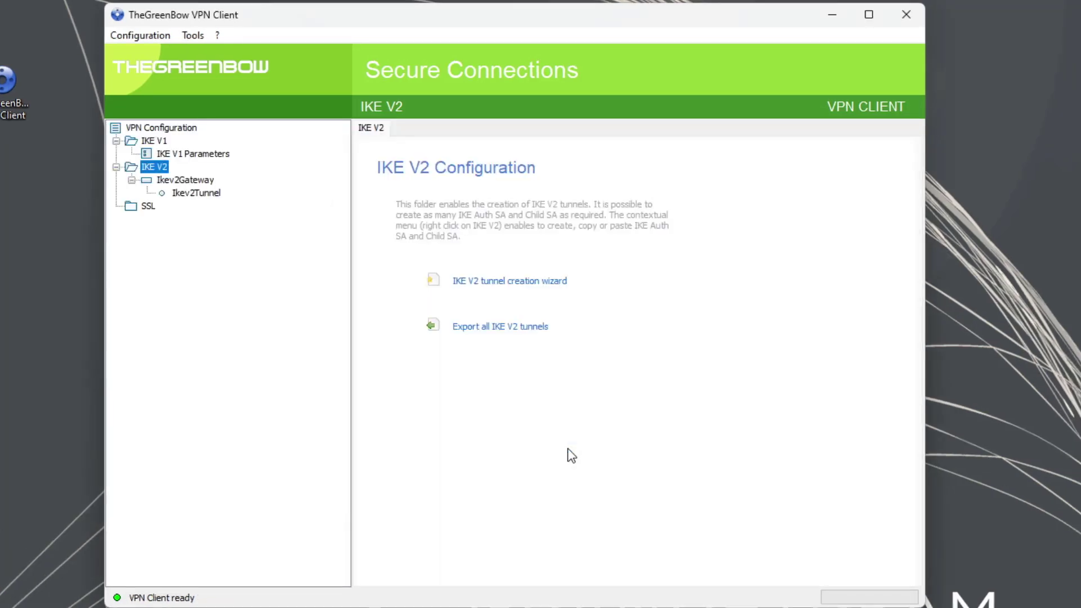
Step: Save the VPN configuration and select Ikev2Gateway to view its authentication settings
right_click(154, 172)
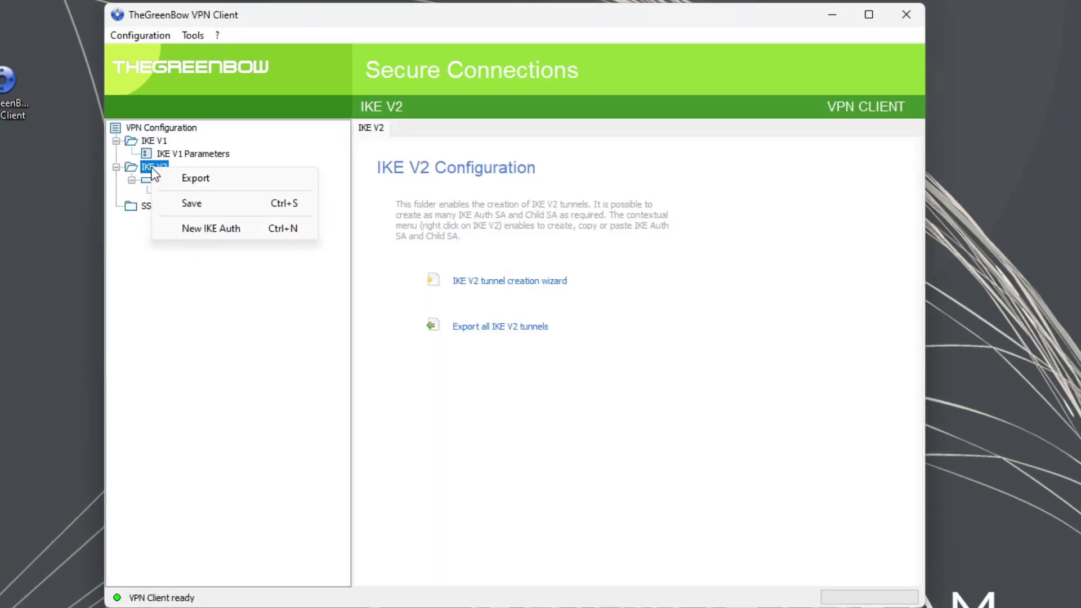
left_click(200, 209)
left_click(186, 180)
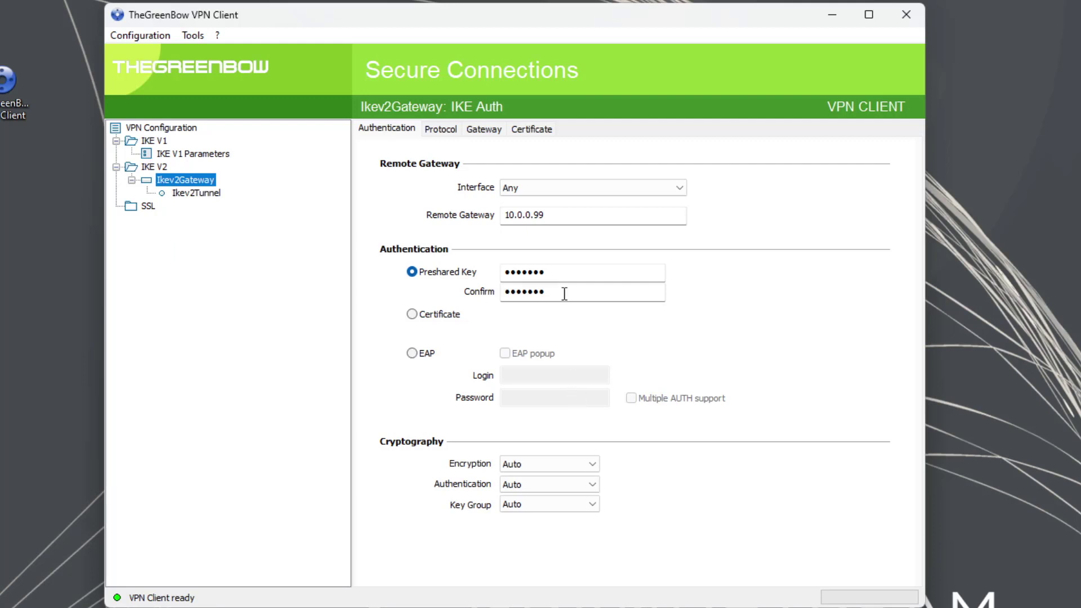
Step: Keep Ikev2Gateway's encryption and authentication algorithms on Auto
left_click(593, 463)
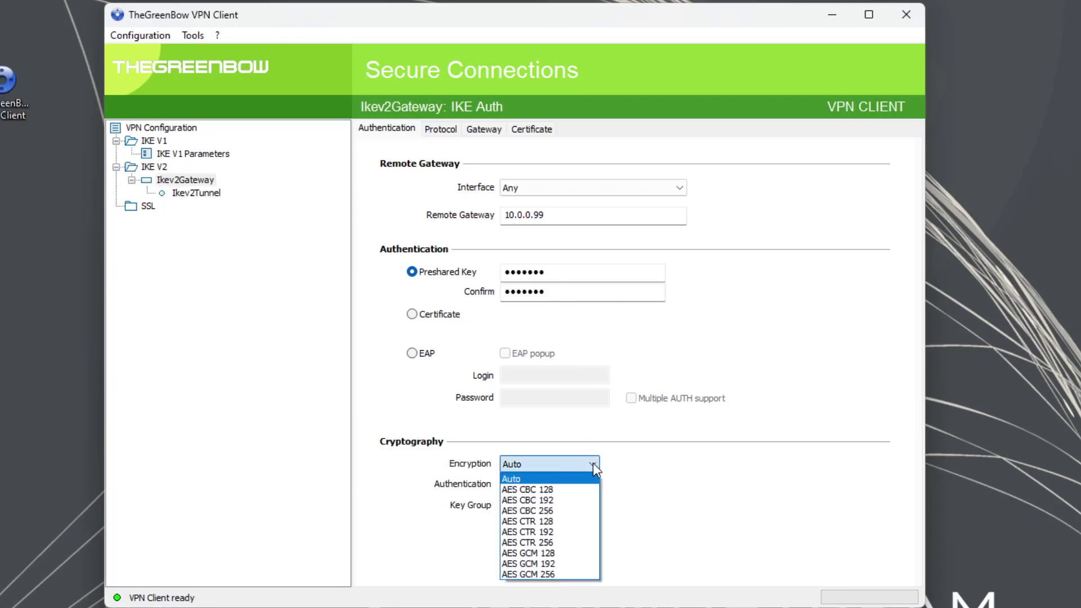
left_click(635, 477)
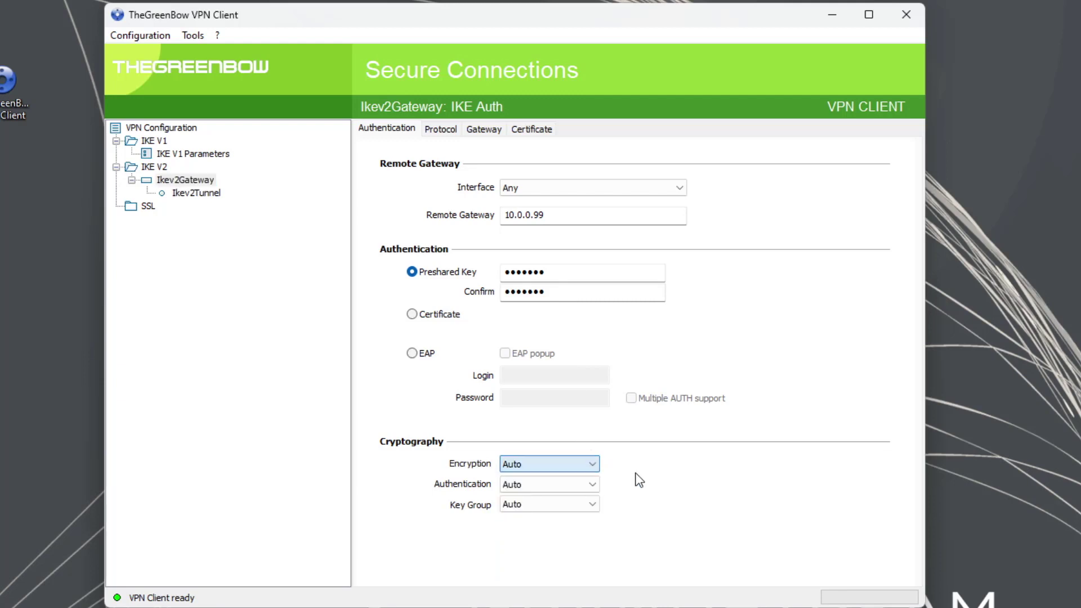
left_click(594, 485)
left_click(651, 495)
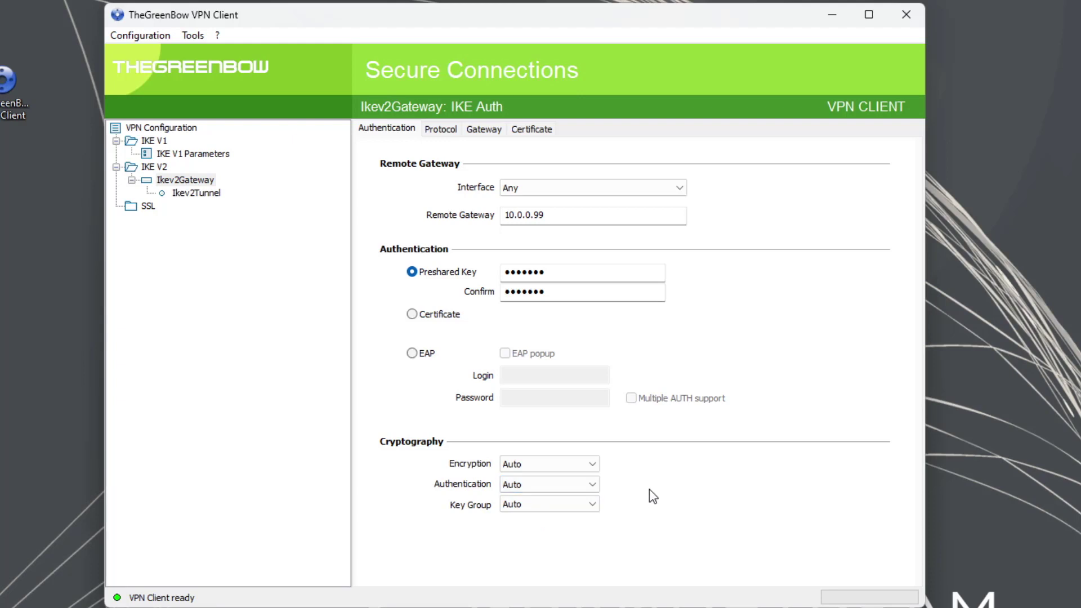
Step: Enable Ikev2Gateway fragmentation with fragment size 1500 and save the configuration
left_click(443, 131)
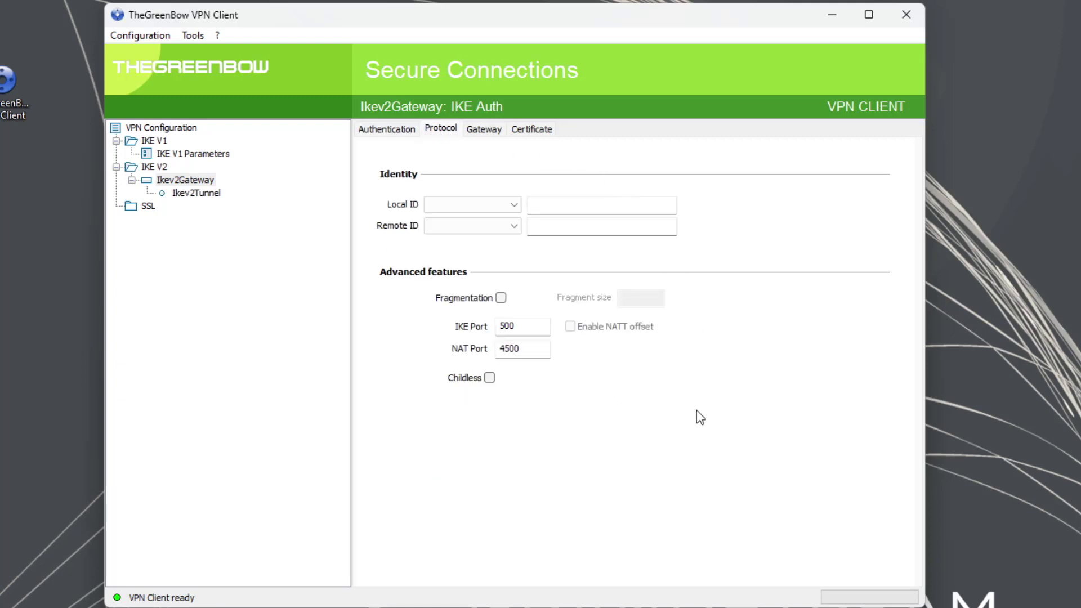
left_click(501, 299)
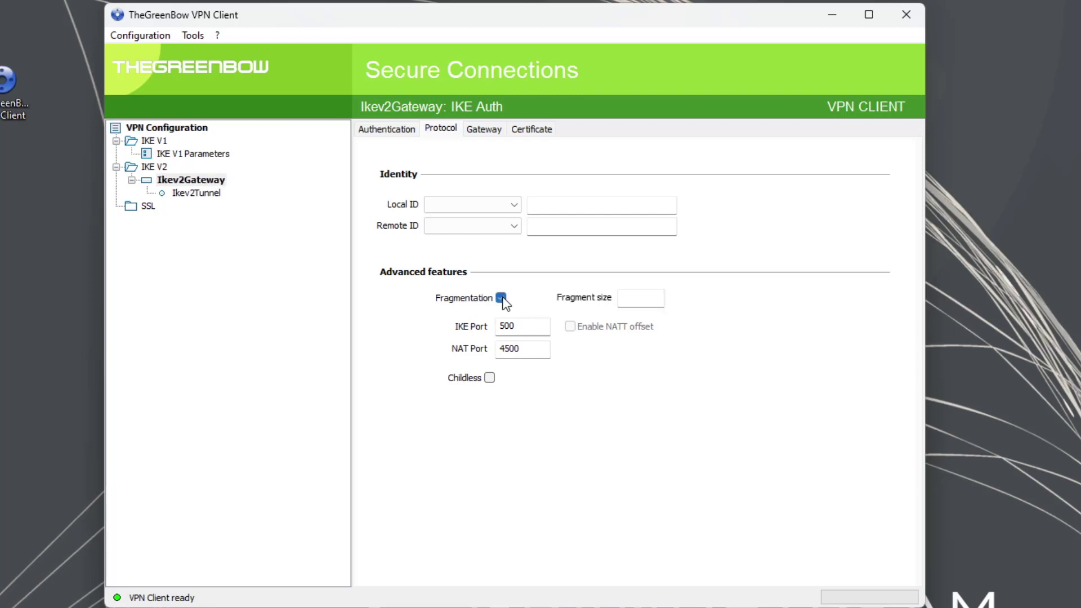
left_click(643, 297)
type("1500")
right_click(153, 166)
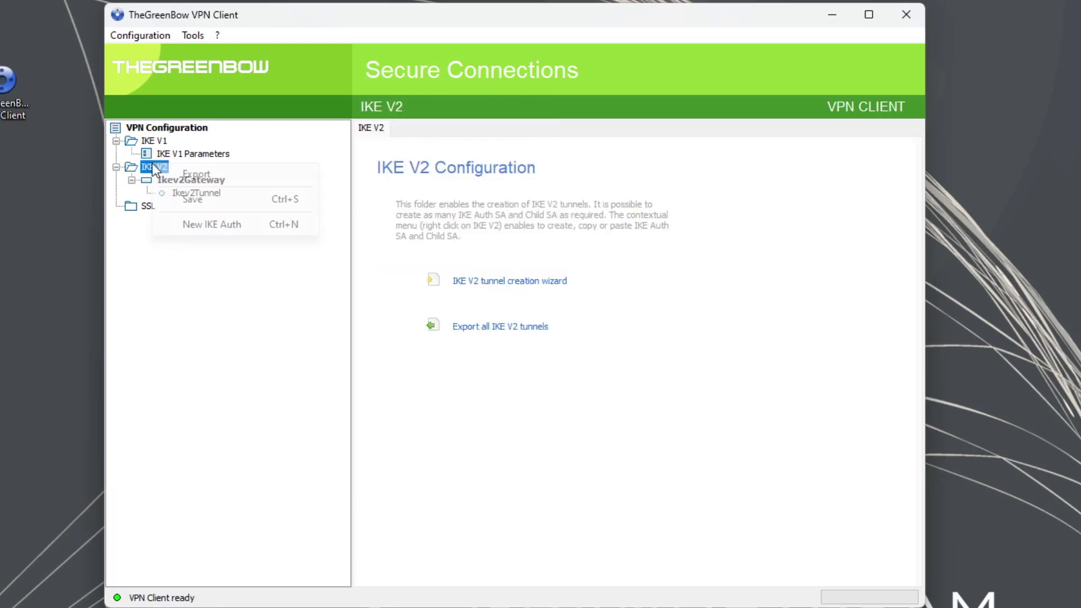
left_click(191, 201)
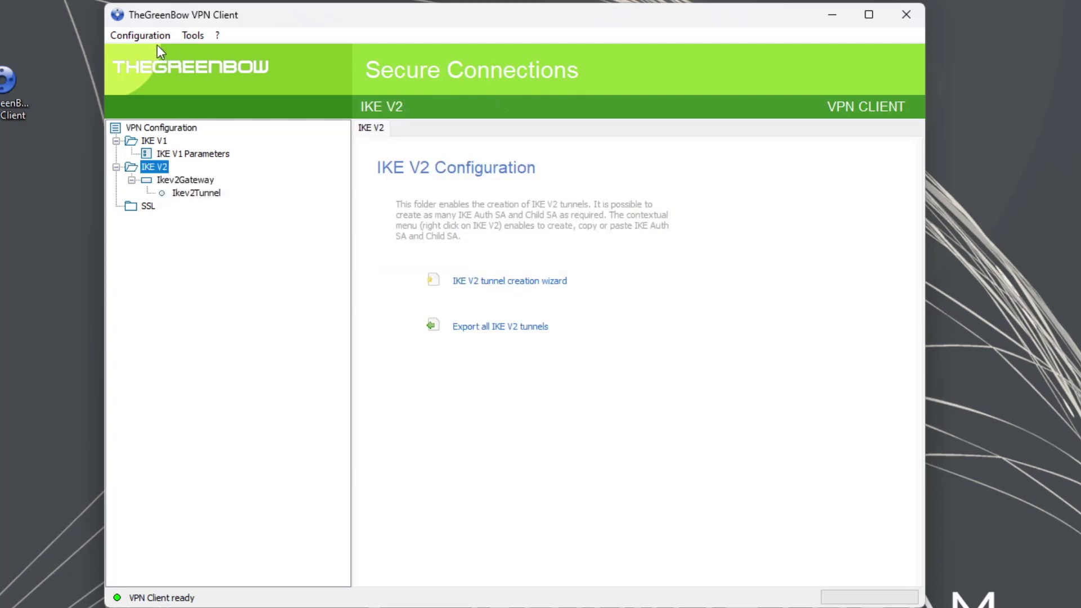
Step: Open the Connection Panel and connect the Ikev2Gateway-Ikev2Tunnel tunnel
left_click(193, 36)
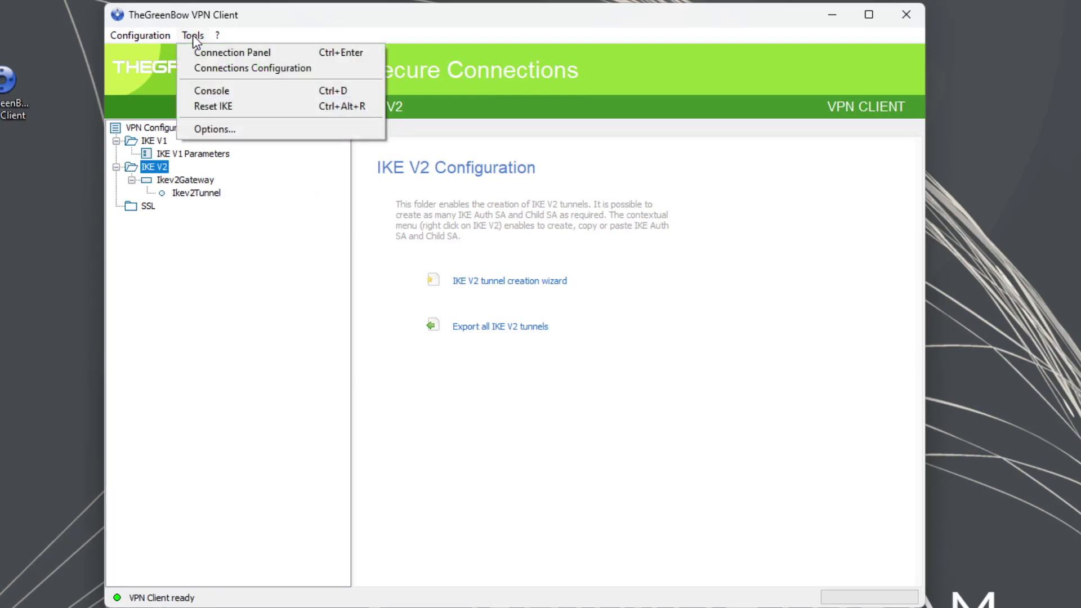
left_click(225, 56)
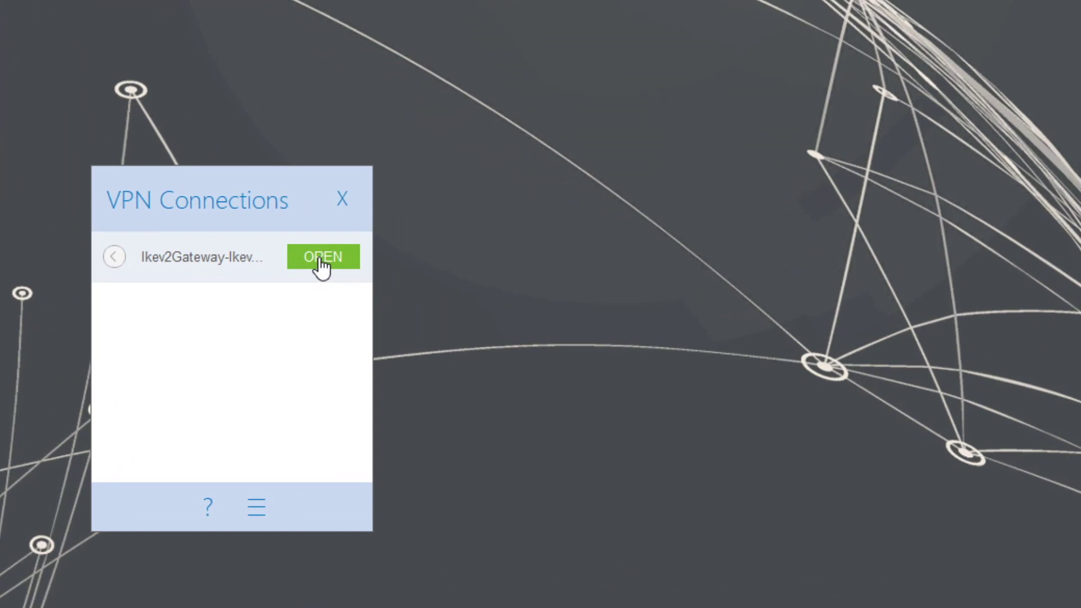
left_click(320, 259)
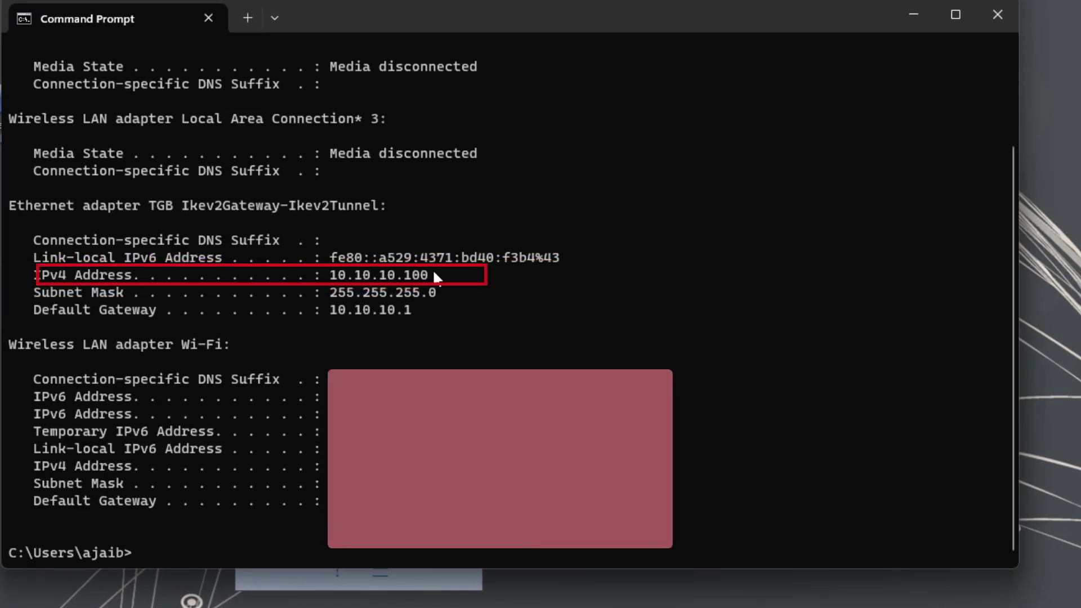
Step: Highlight the tunnel address 10.10.10.100, then ping 192.168.8.1 through the VPN
left_click_drag(430, 274, 323, 275)
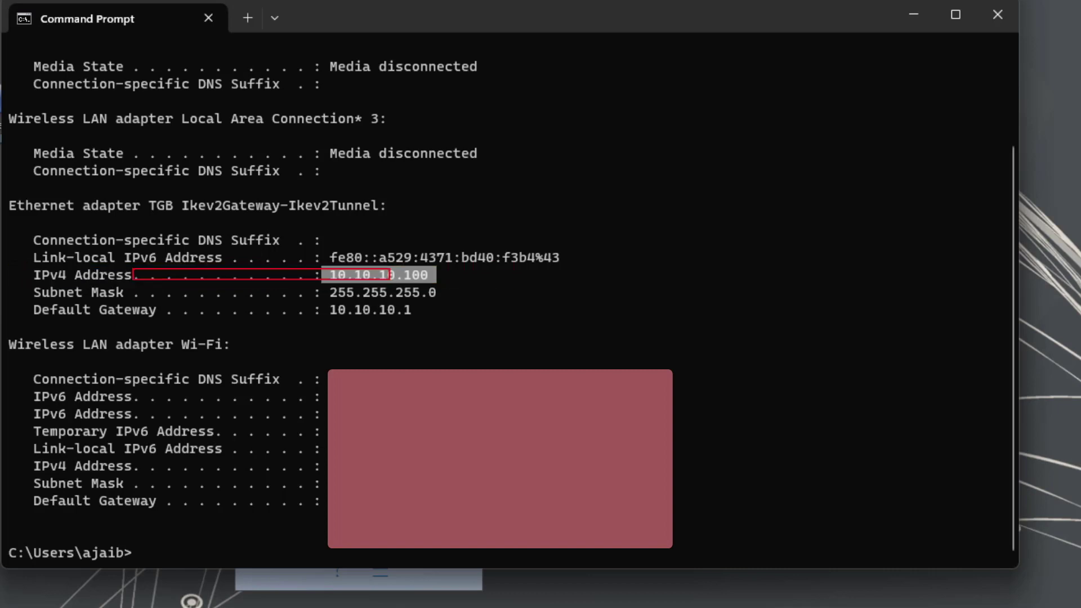
type("pin")
type("g 192.168.8.1")
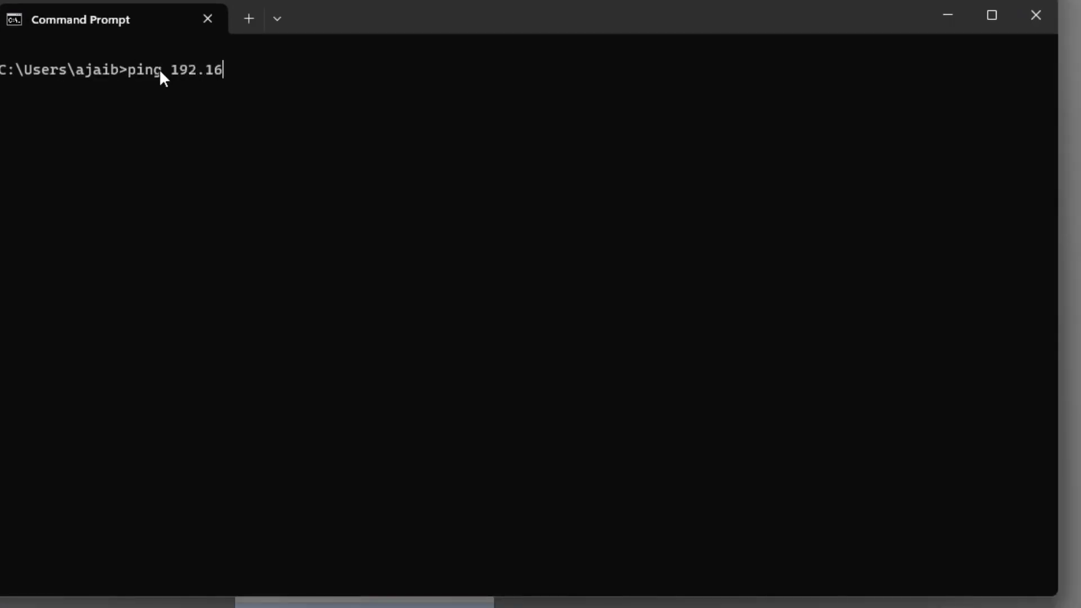
key("Return")
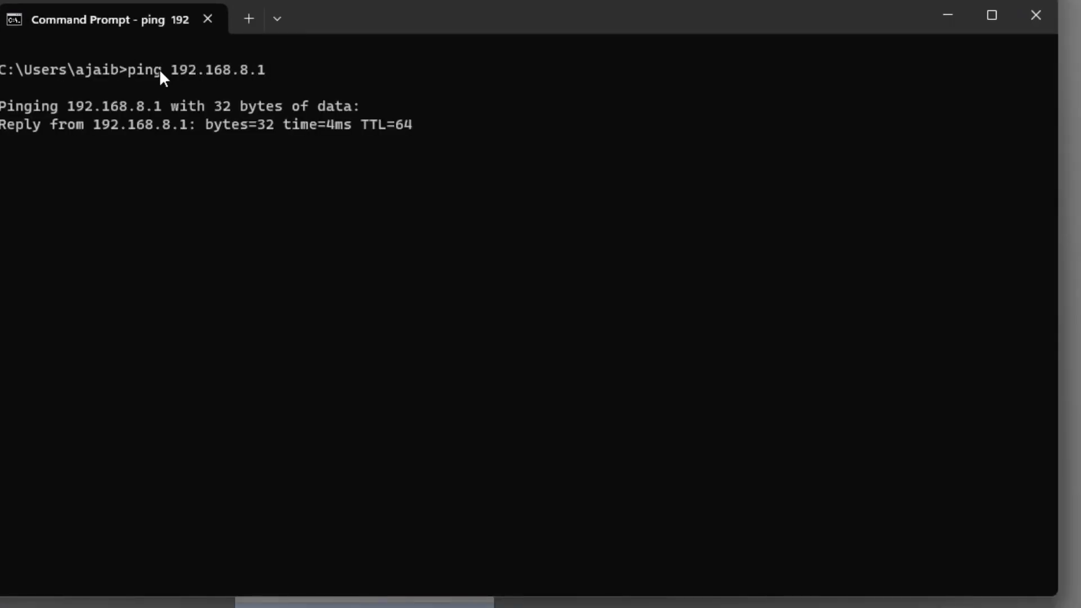